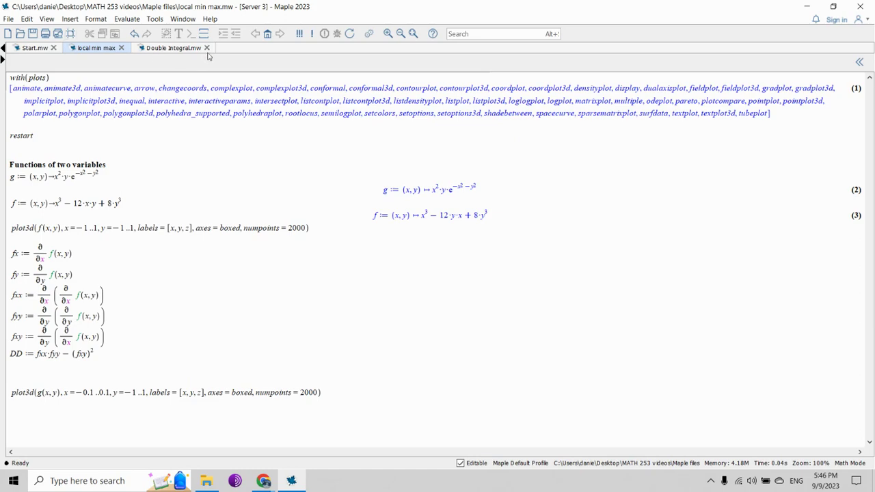
Zoom the worksheet from 100% to 150% and return to the with(plots) line
click(388, 34)
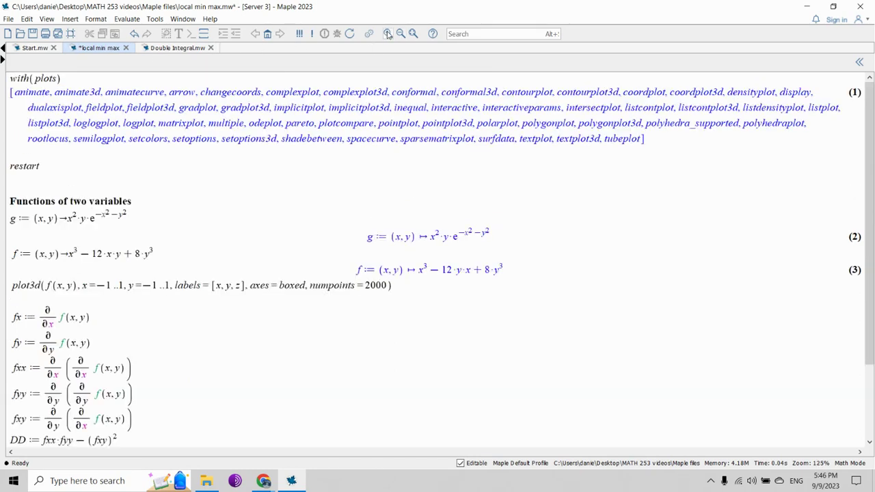
click(387, 34)
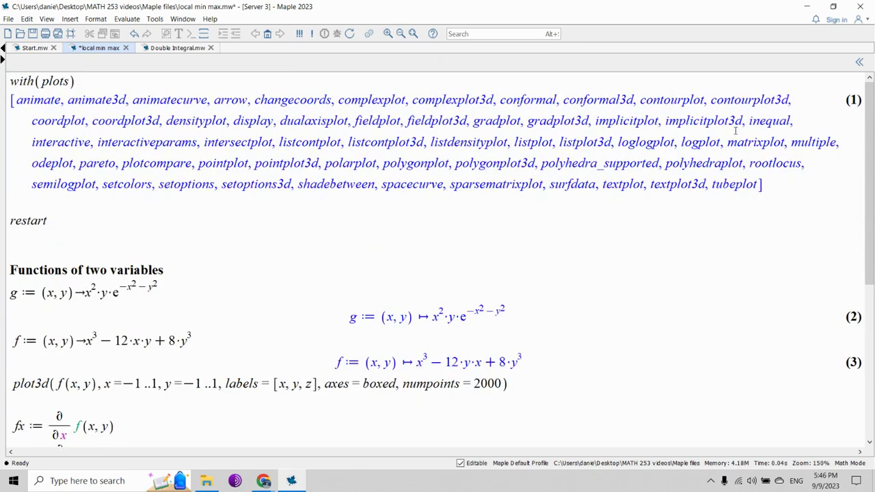
scroll(488, 242, down, 3)
scroll(101, 250, up, 3)
click(54, 82)
Re-execute with(plots), restart and the g and f definitions, then run plot3d to draw f
key(Return)
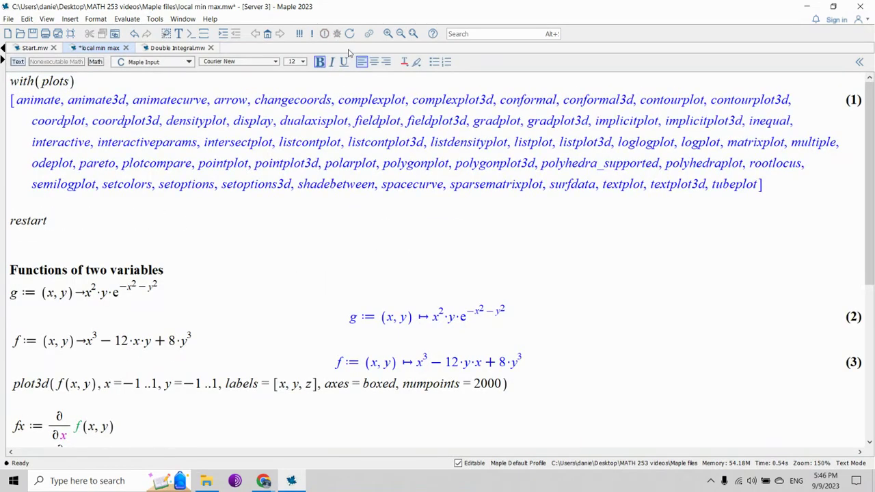
click(32, 227)
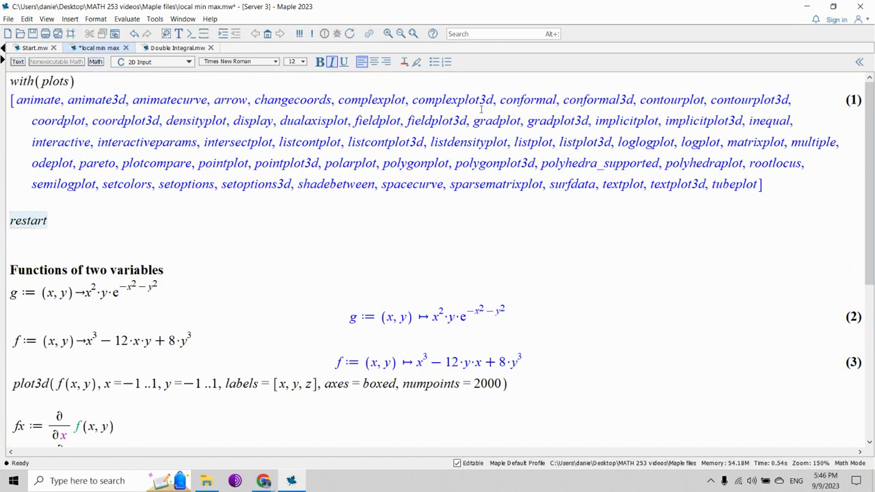
scroll(423, 146, down, 1)
scroll(152, 233, down, 2)
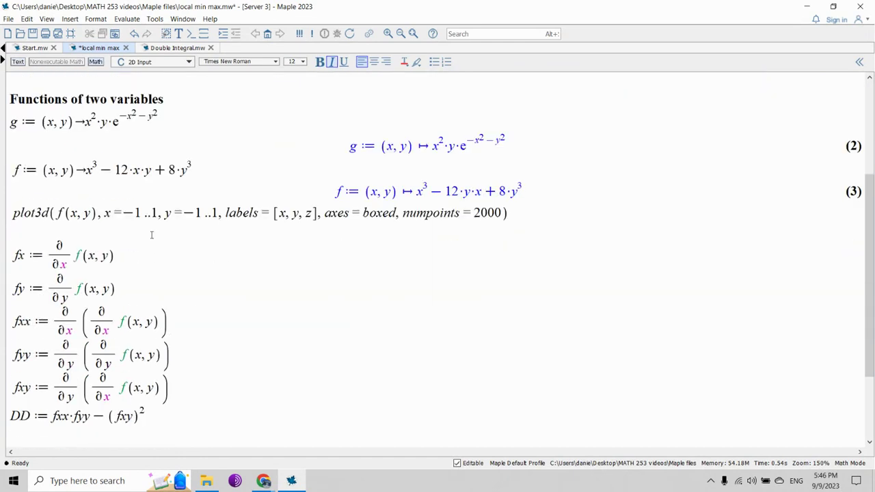
click(164, 167)
key(Return)
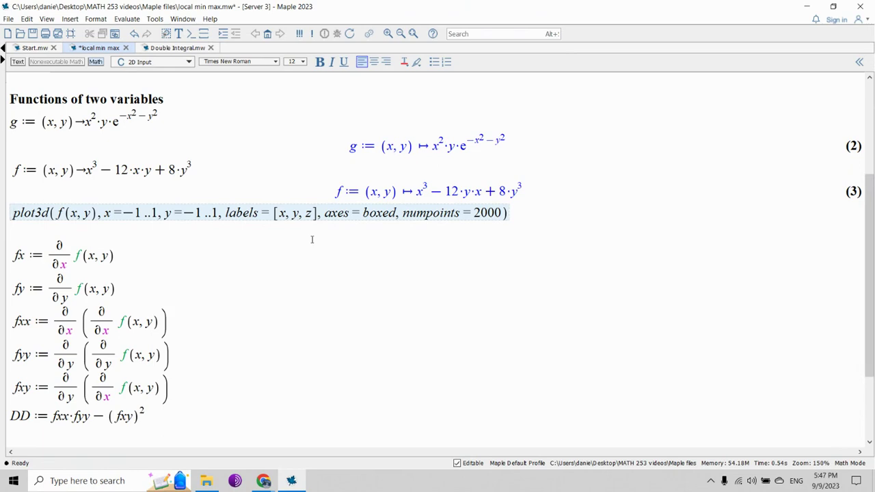
key(Return)
Rotate the f surface over −1..1 through several angles, then scroll to the derivative definitions
drag(431, 250, 419, 246)
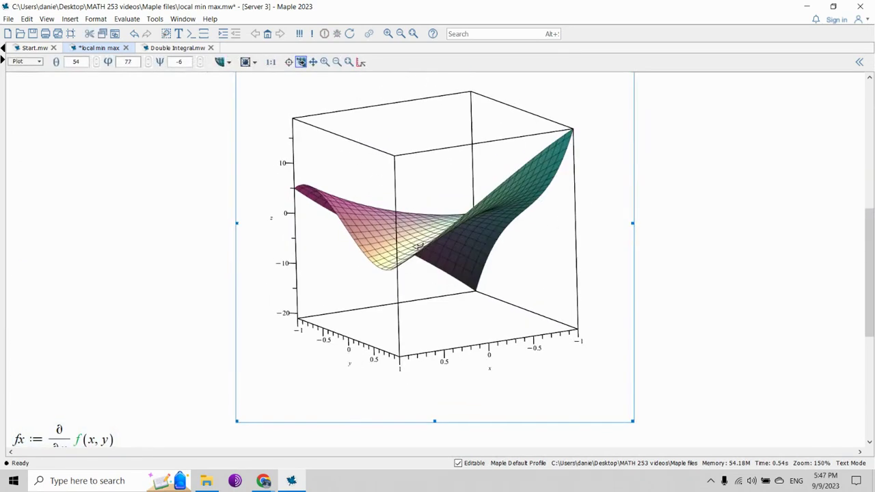
scroll(615, 289, up, 4)
scroll(607, 295, down, 2)
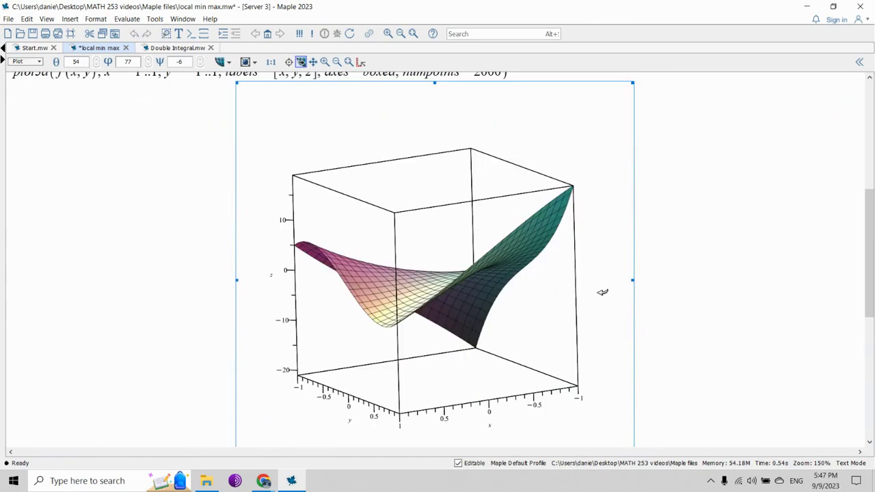
mouse_move(453, 190)
mouse_down()
mouse_move(456, 287)
mouse_move(445, 363)
mouse_move(437, 231)
mouse_move(456, 199)
mouse_up()
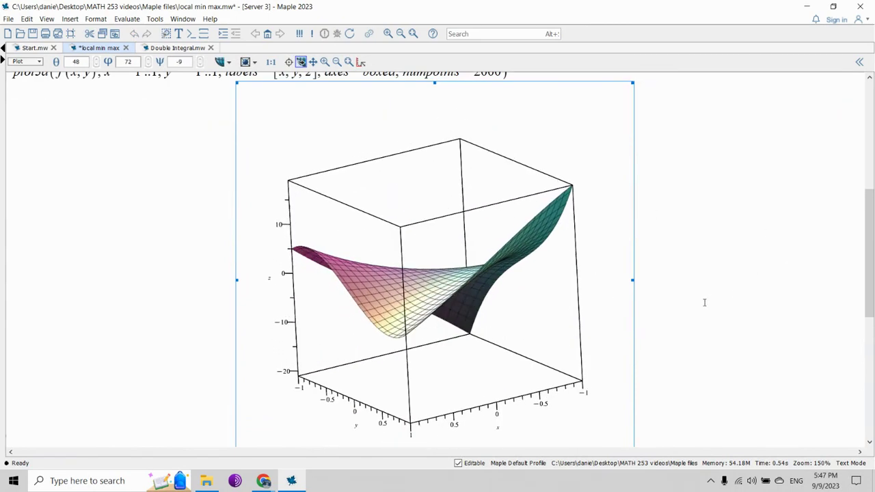
scroll(703, 302, up, 3)
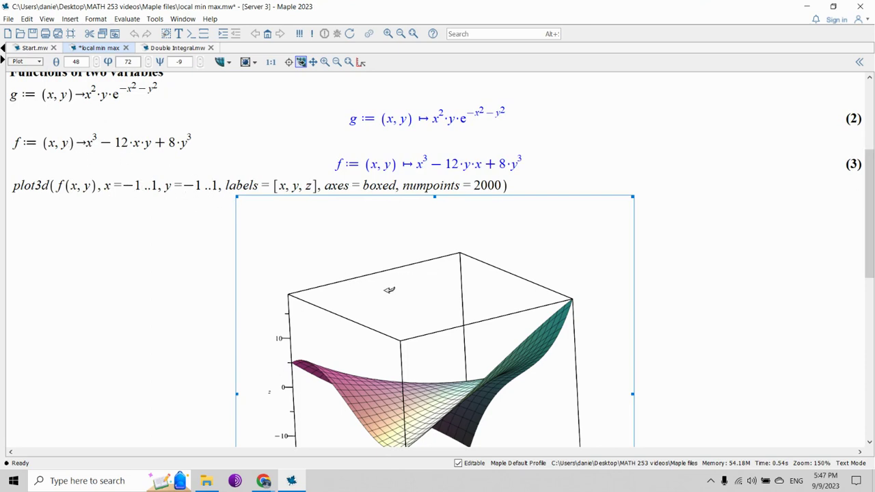
scroll(520, 312, down, 2)
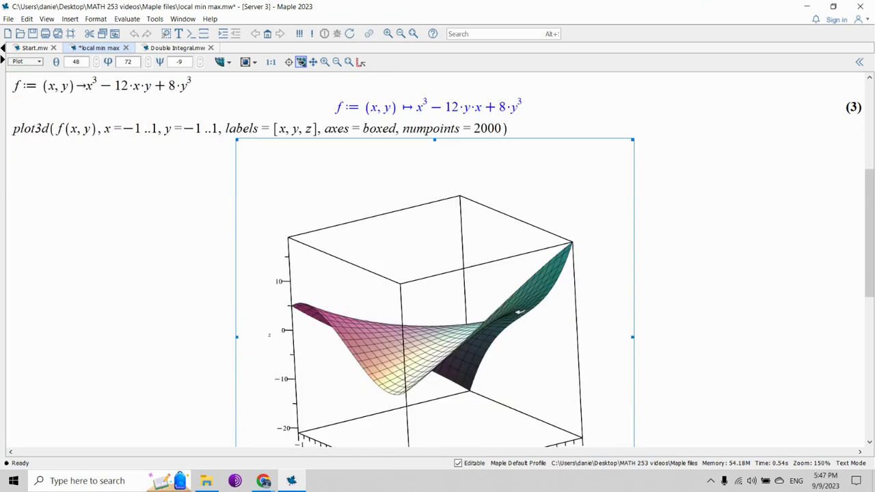
drag(444, 303, 475, 314)
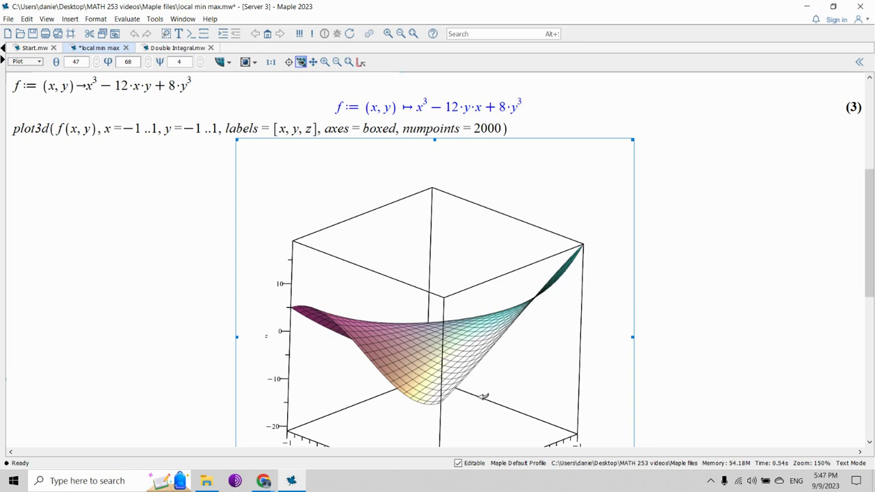
mouse_move(428, 379)
mouse_down()
mouse_move(469, 318)
mouse_move(424, 371)
mouse_up()
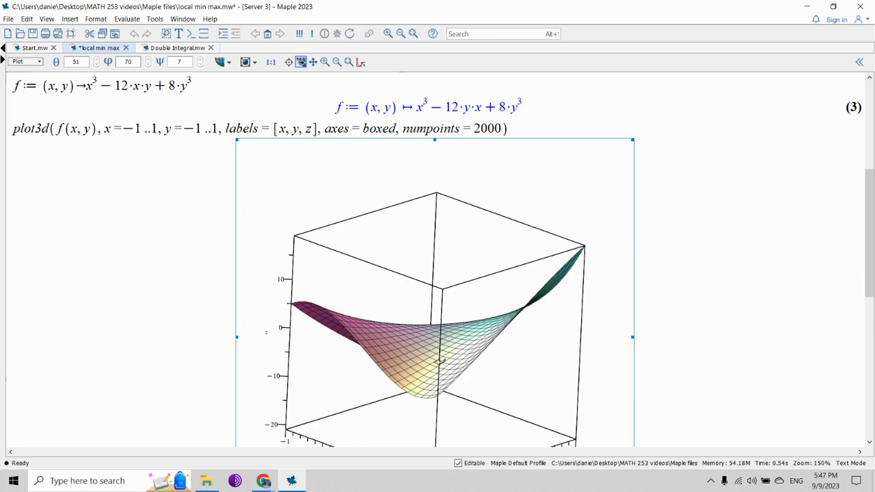
drag(437, 398, 474, 392)
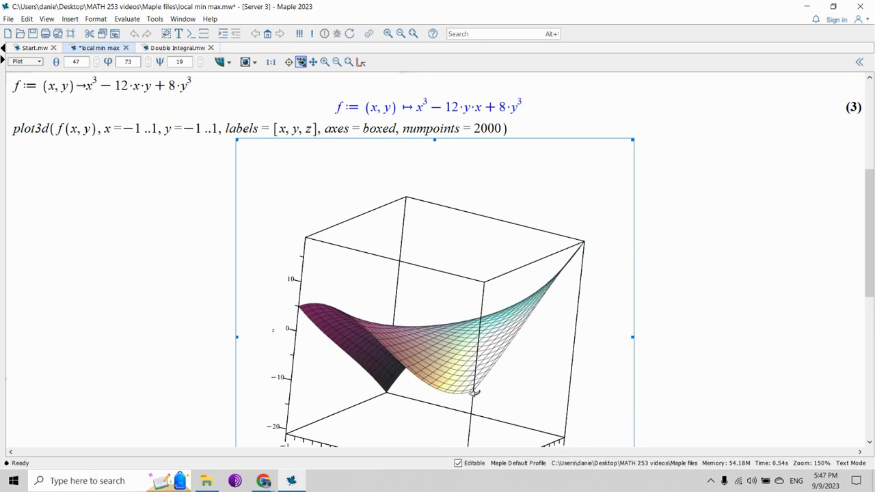
drag(452, 356, 423, 386)
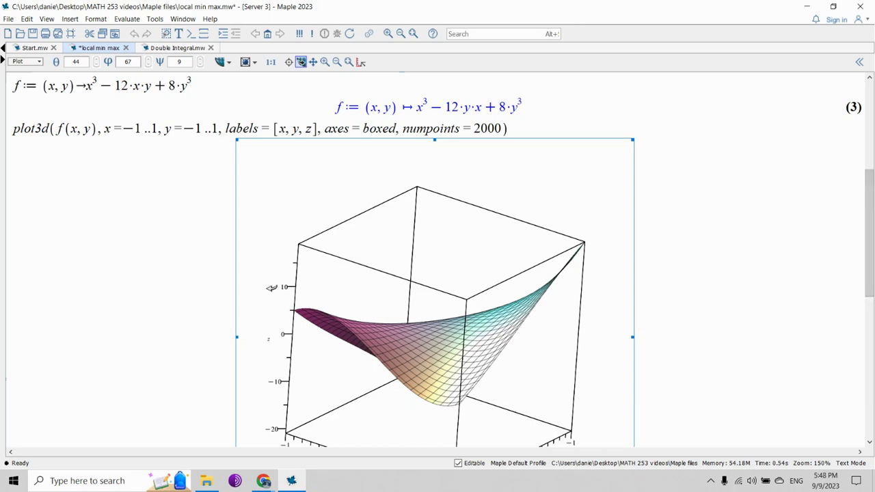
scroll(271, 287, down, 10)
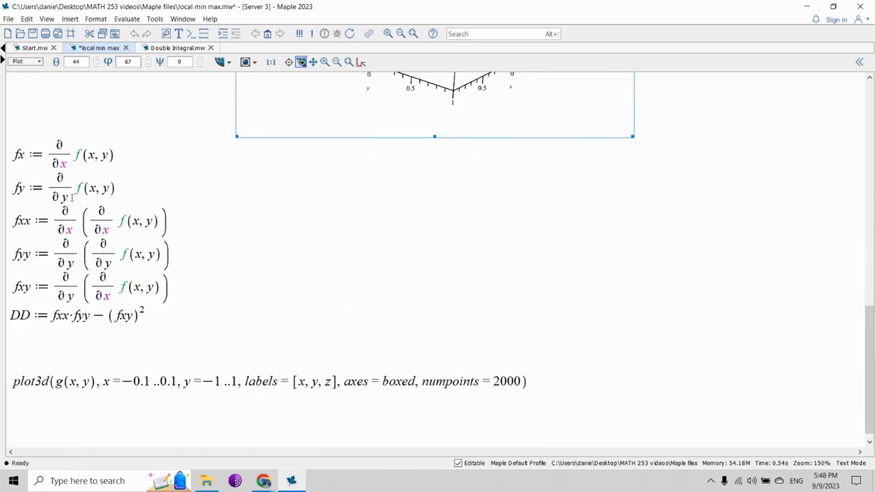
Execute the fx, fy, fxx and fxy definitions, giving fxx = 6x and fxy = −12
scroll(72, 198, up, 2)
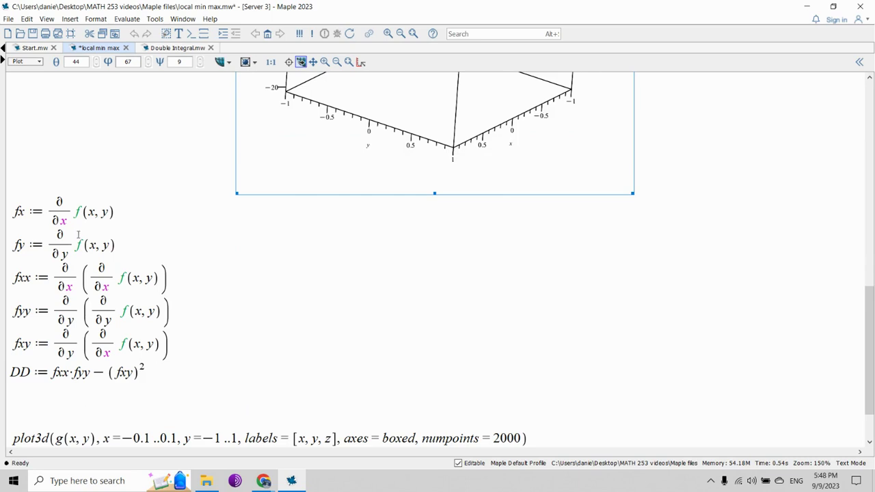
scroll(80, 242, up, 5)
scroll(80, 246, down, 3)
click(65, 260)
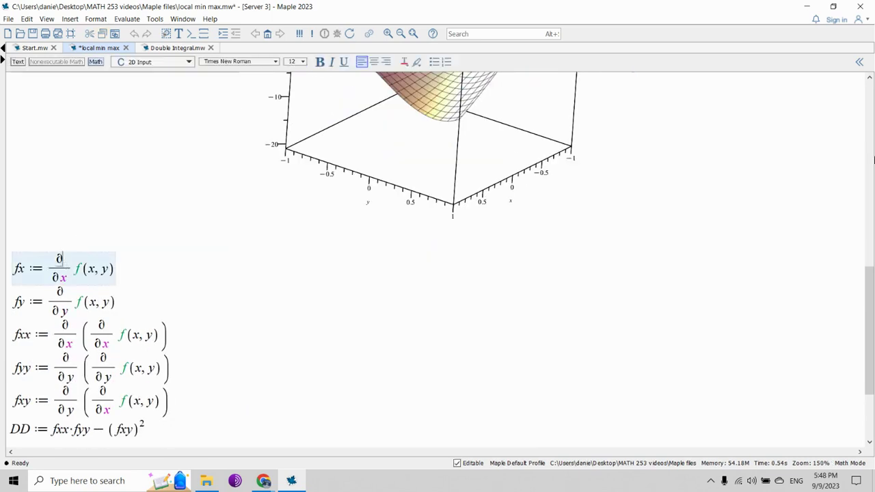
key(Return)
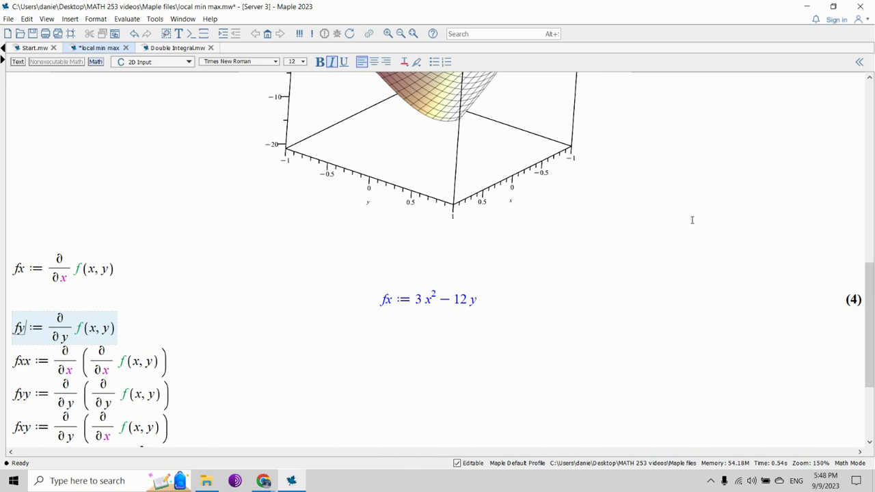
key(Return)
scroll(410, 221, down, 4)
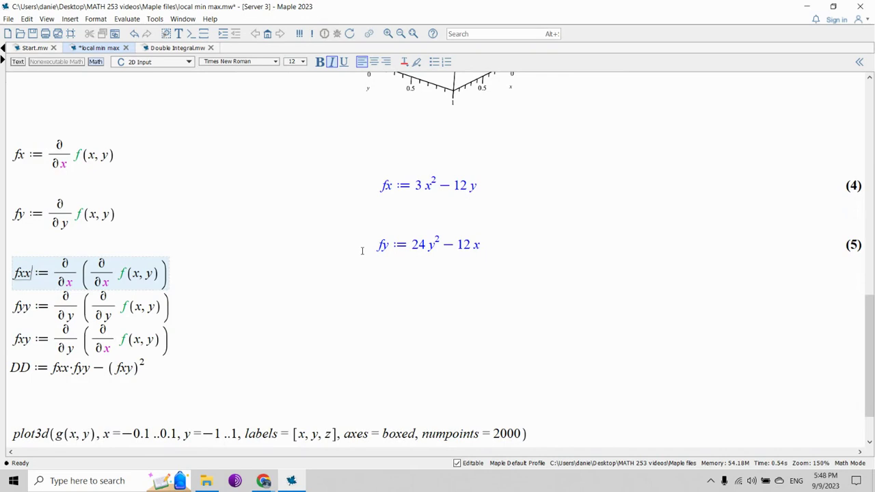
key(Return)
key(Return)
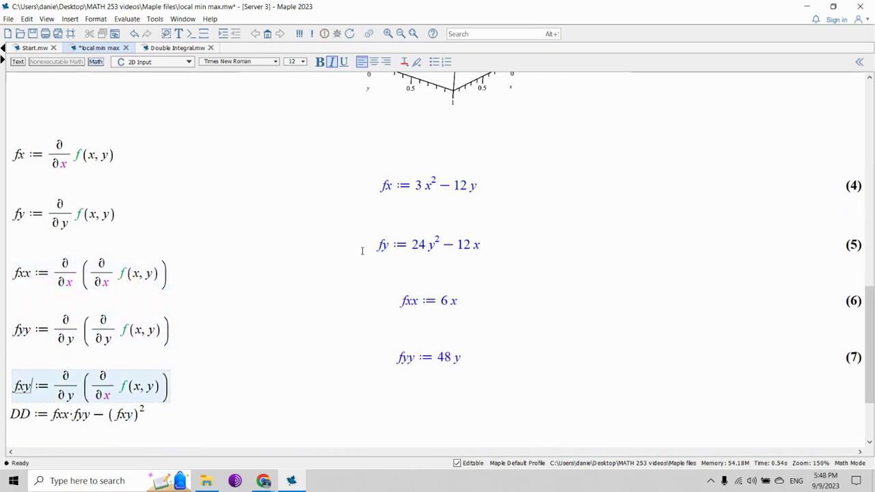
scroll(362, 251, down, 4)
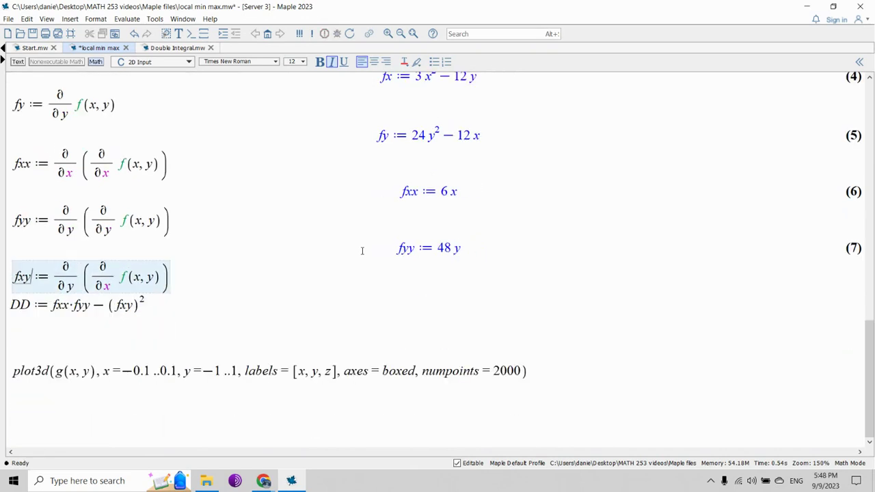
key(Return)
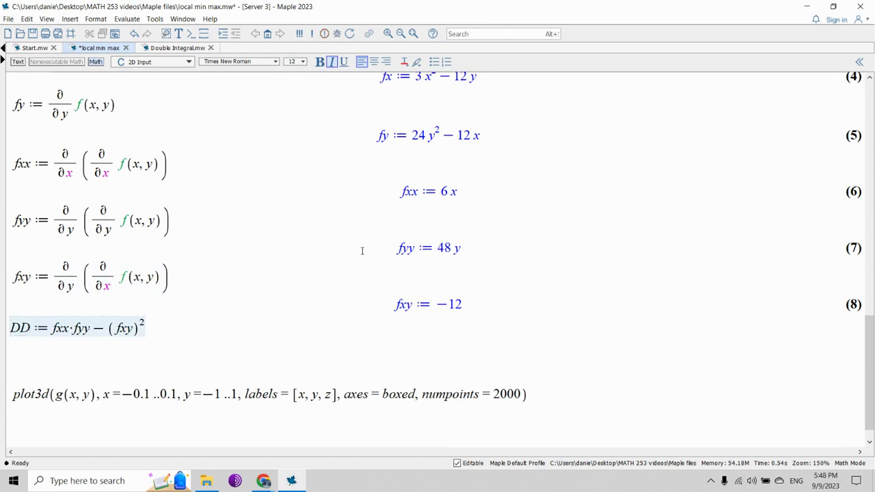
Fix the DD name and compute DD = fxx·fyy − (fxy)^2, yielding 288 y x − 144
key(Right)
key(BackSpace)
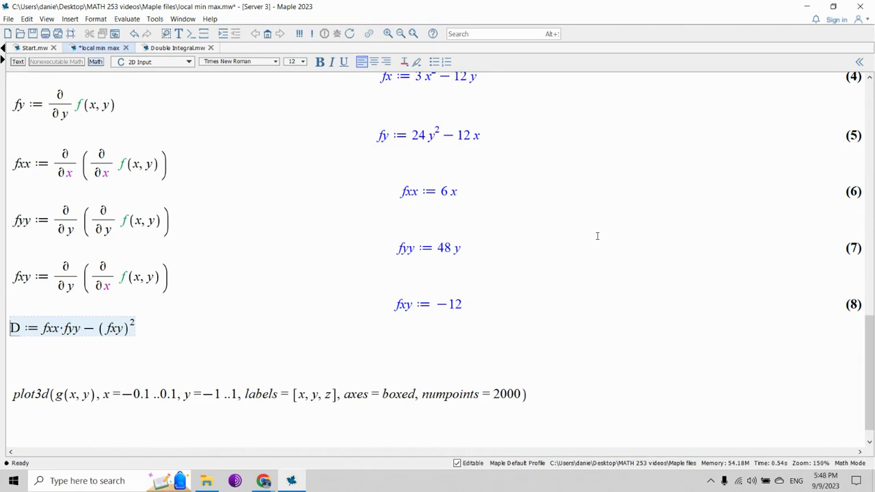
text(D)
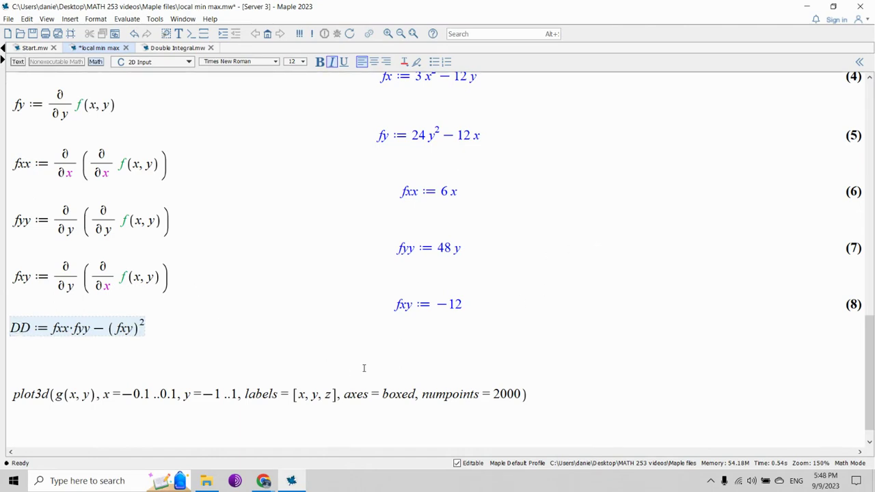
key(Return)
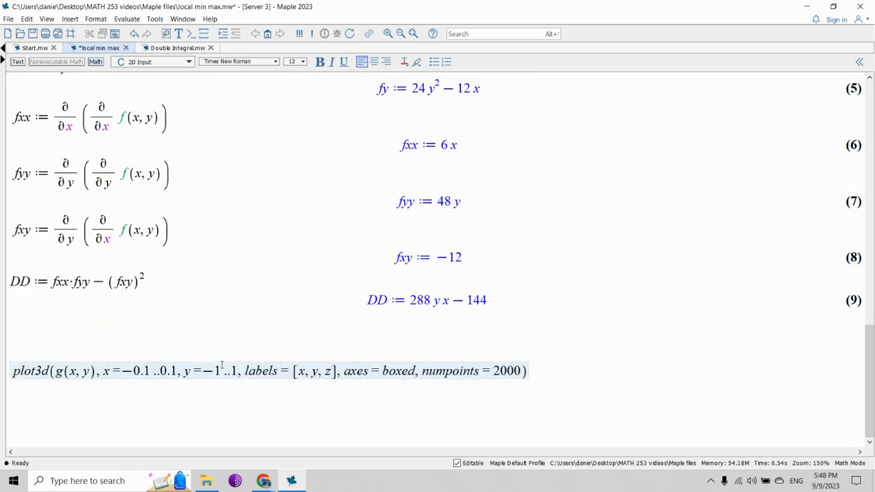
scroll(524, 376, up, 3)
scroll(509, 394, down, 2)
click(493, 415)
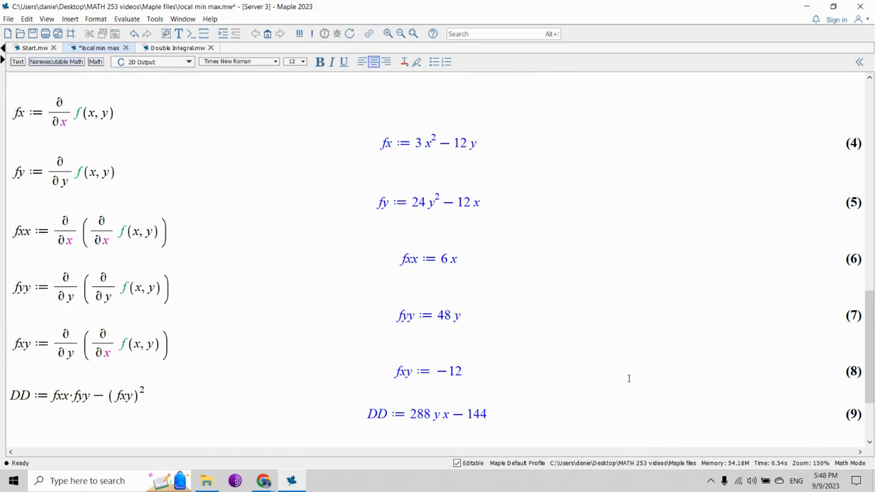
scroll(630, 378, up, 7)
scroll(632, 378, down, 5)
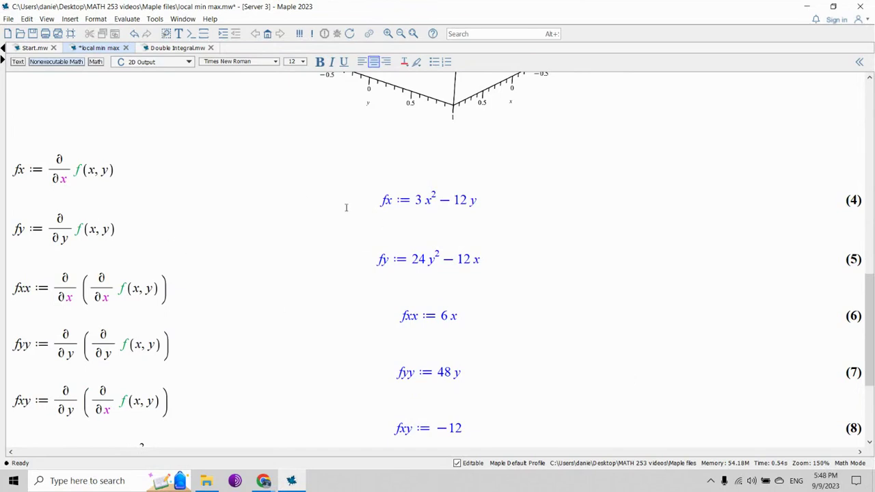
scroll(495, 277, down, 2)
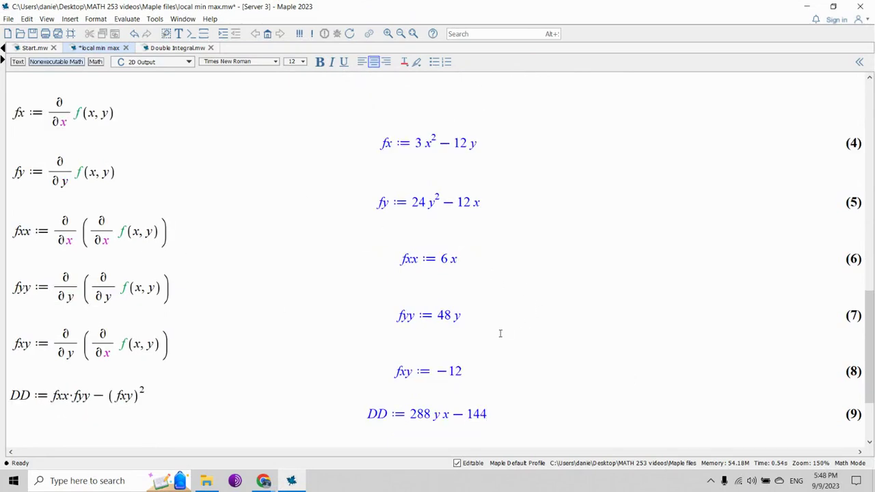
scroll(505, 388, down, 4)
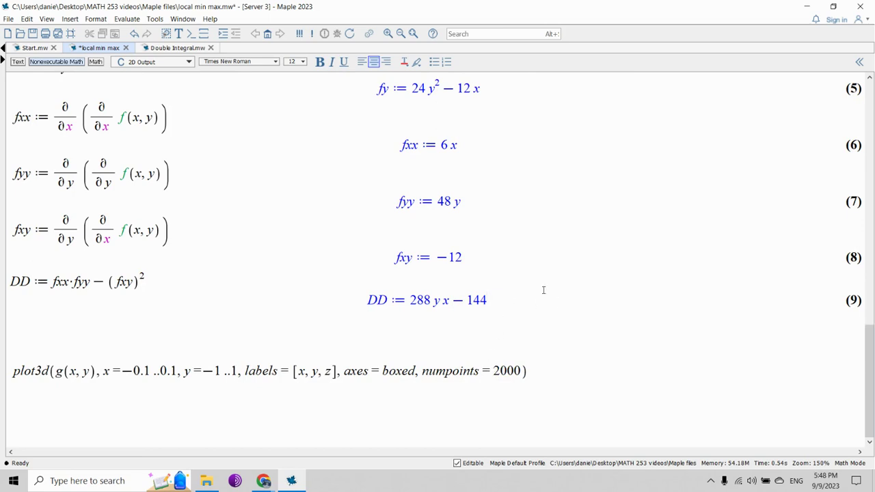
Insert and run solve({fx = 0, fy = 0},{x, y}), then add an empty math line
key(ctrl+k)
text(solve)
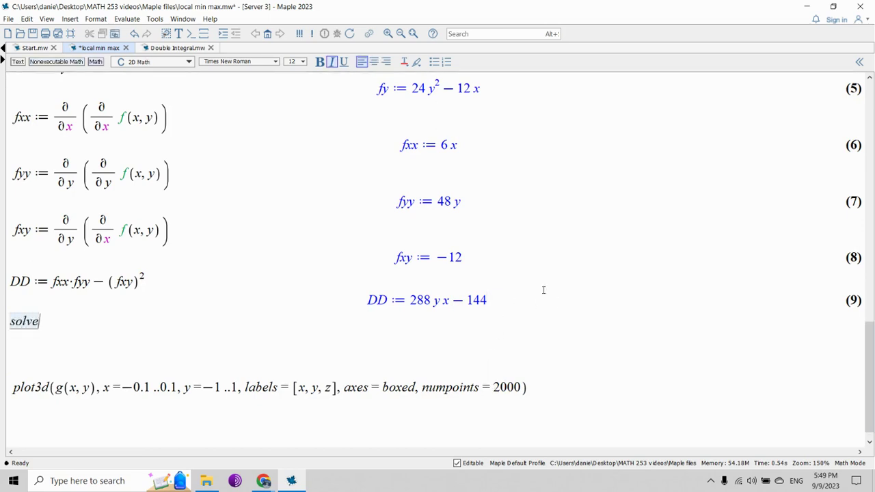
text(({fx = 0, fy = 0},{x, y})
key(BackSpace)
text(}))
key(Return)
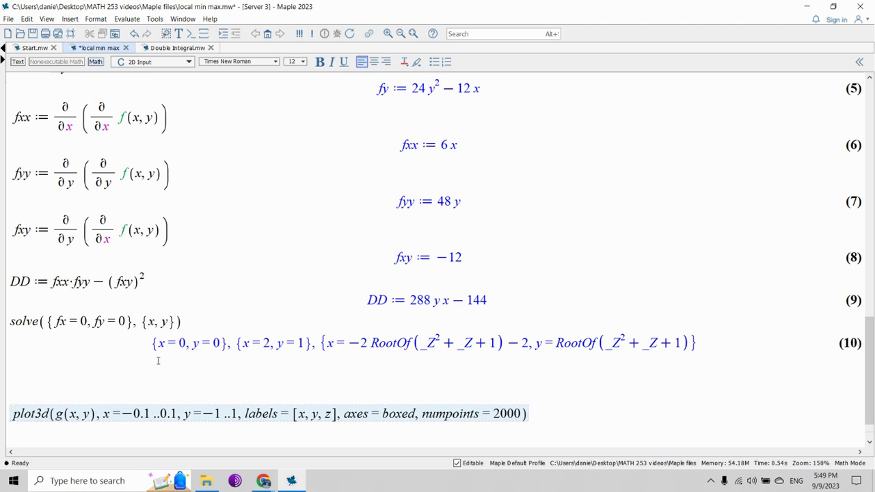
click(142, 377)
key(F5)
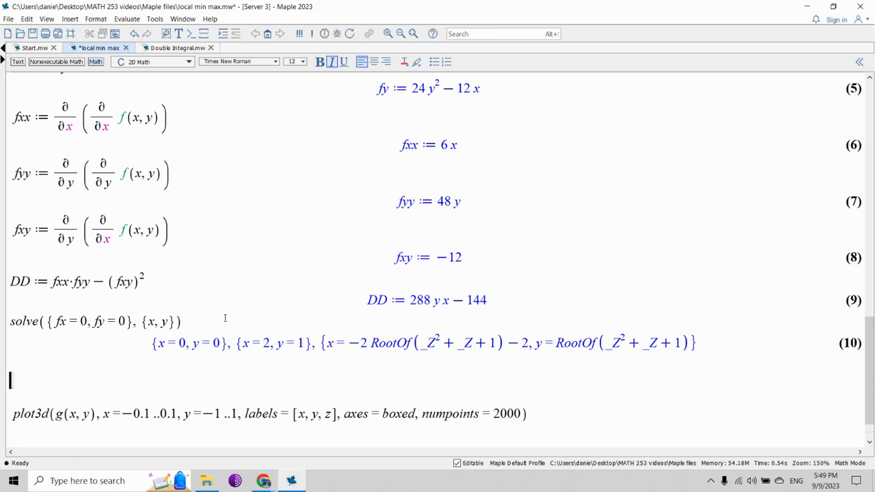
Evaluate the DD result at x = 0, y = 0 via Evaluate at a Point, getting −144
drag(362, 304, 500, 310)
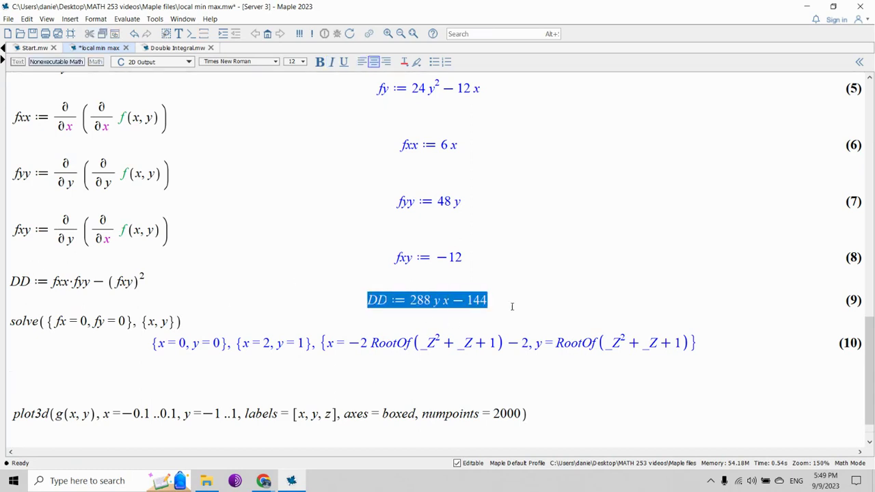
click(859, 61)
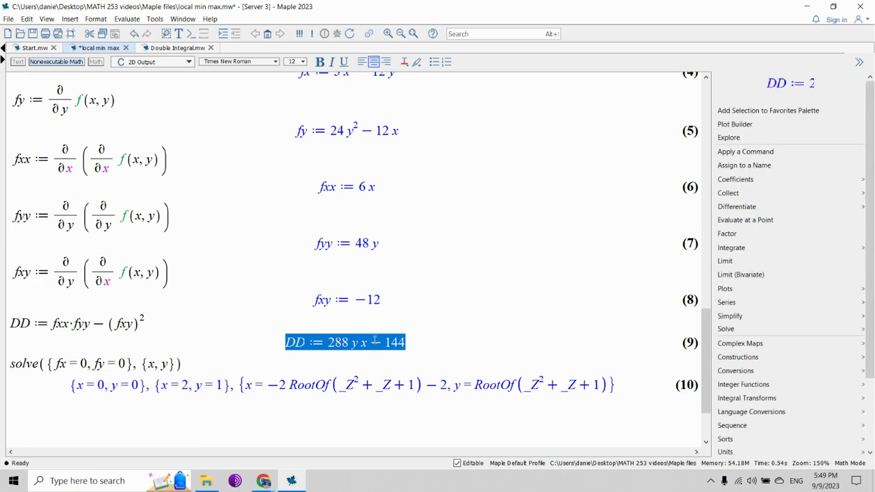
click(761, 221)
double_click(426, 245)
text(0)
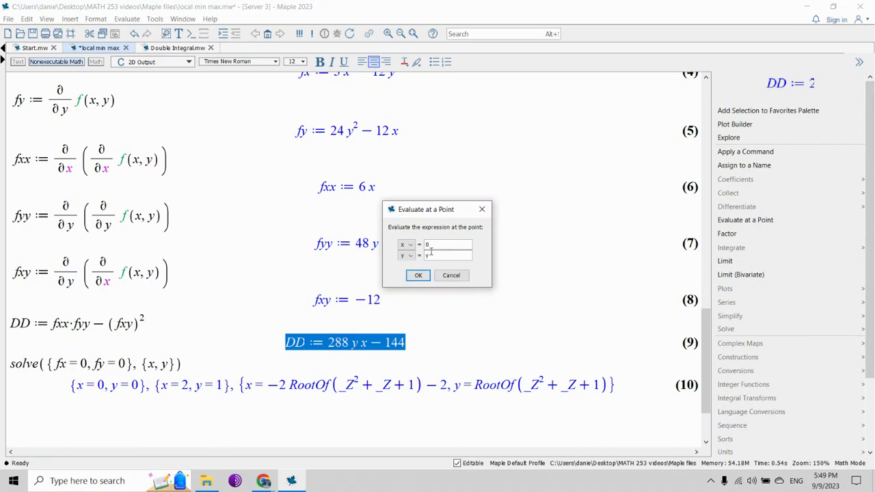
double_click(425, 255)
text(0)
click(418, 275)
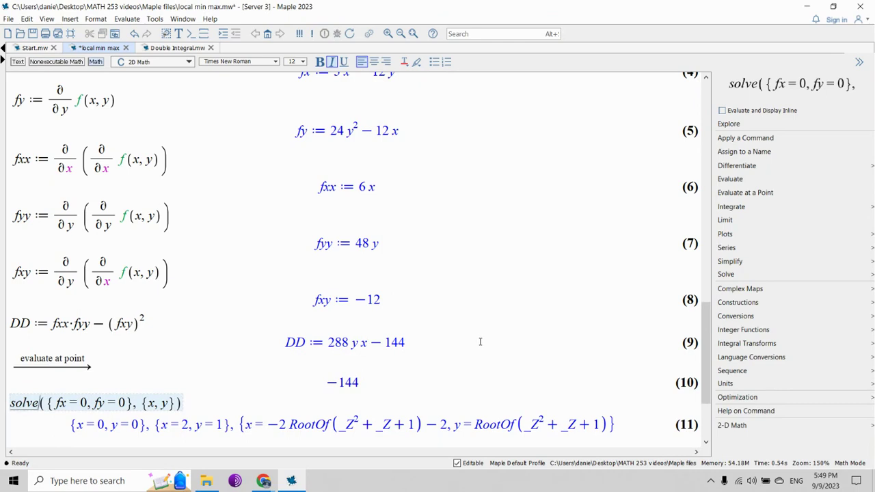
Evaluate DD again at x = 2, y = 1, getting 432
drag(275, 342, 434, 343)
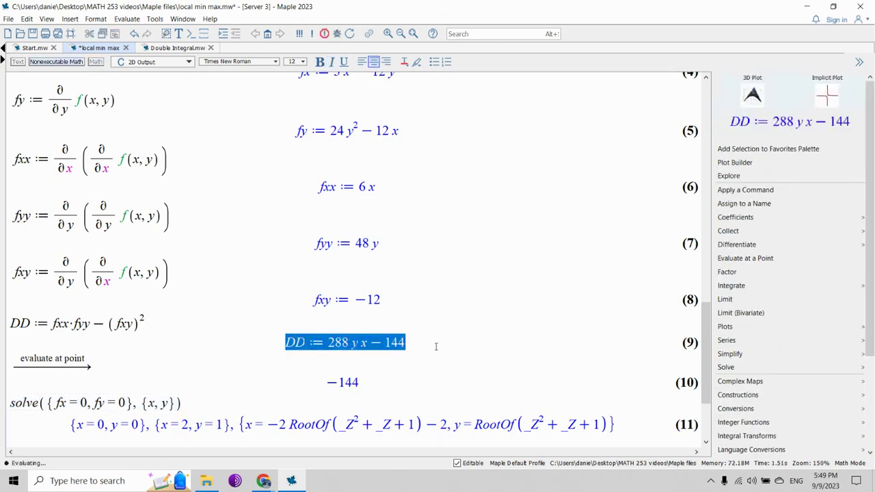
click(745, 257)
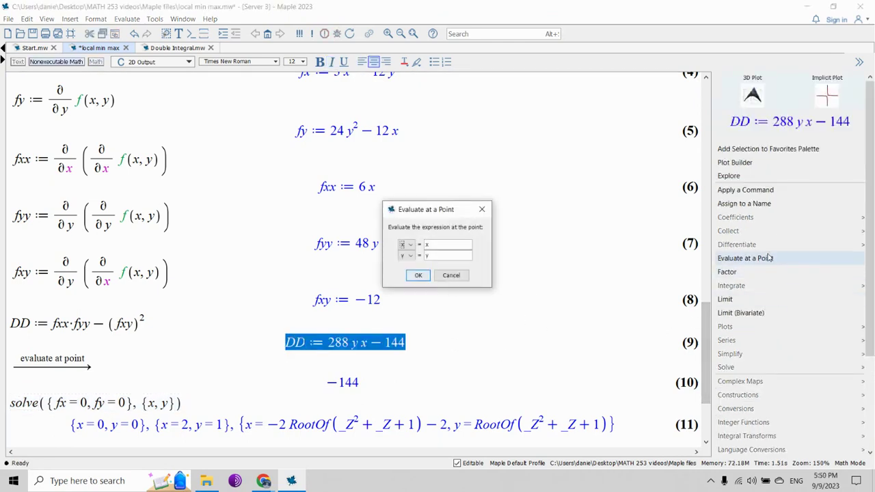
text(2)
double_click(427, 256)
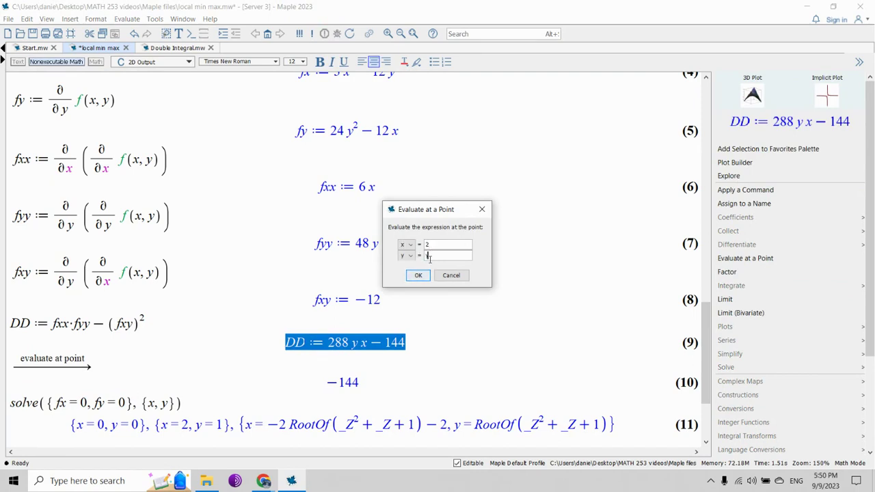
text(1)
click(418, 274)
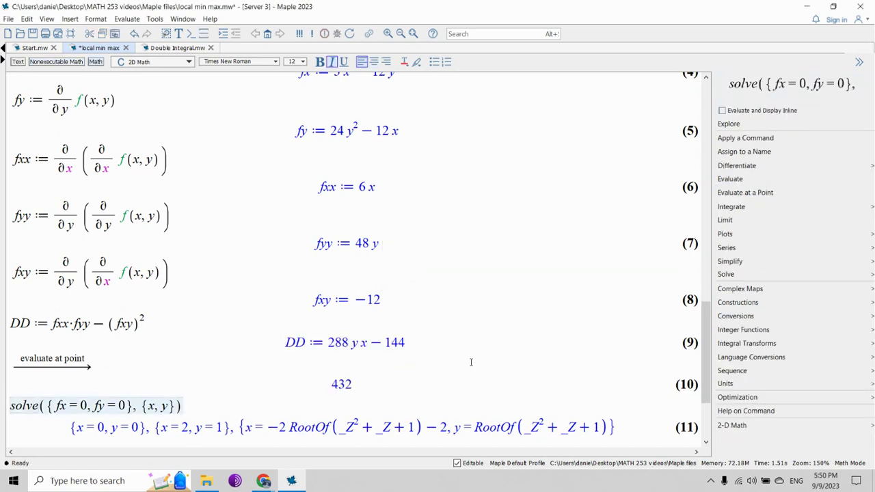
scroll(470, 361, down, 1)
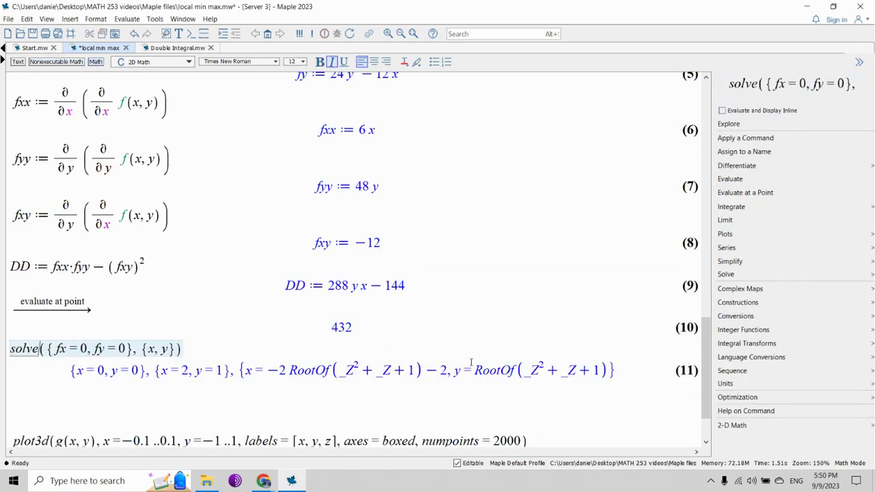
Add a math line below 432 and evaluate fxx, showing 6 x
click(362, 327)
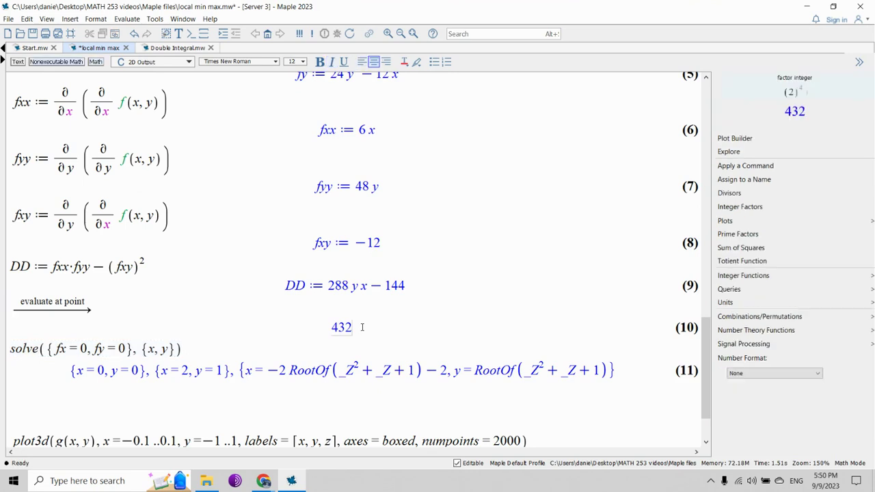
key(ctrl+j)
text(fxx)
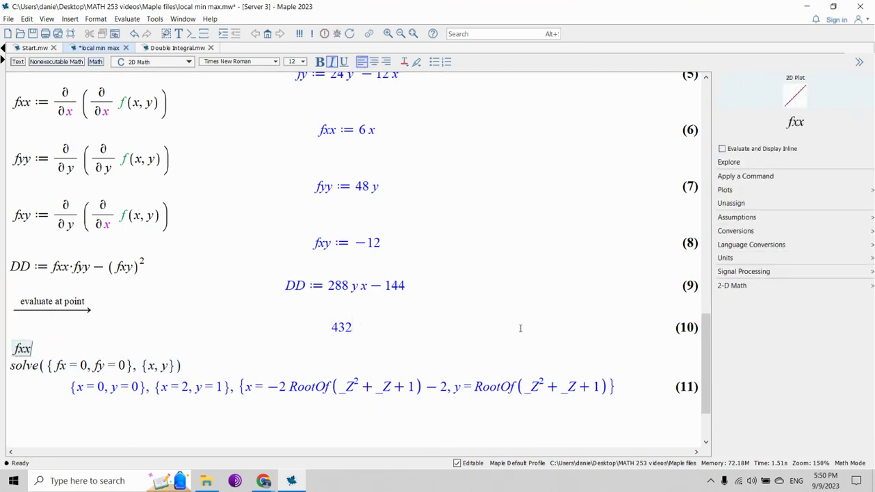
key(Return)
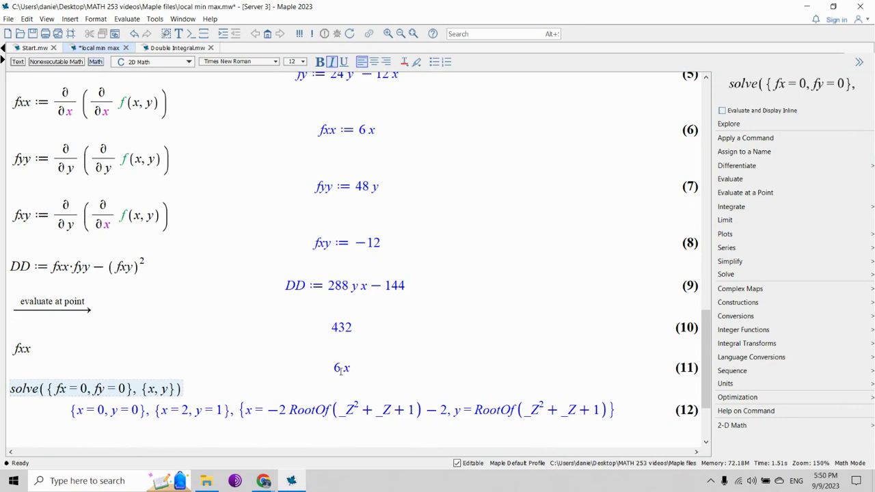
Evaluate 6 x at x = 2 via Evaluate at a Point, giving 12
click(332, 368)
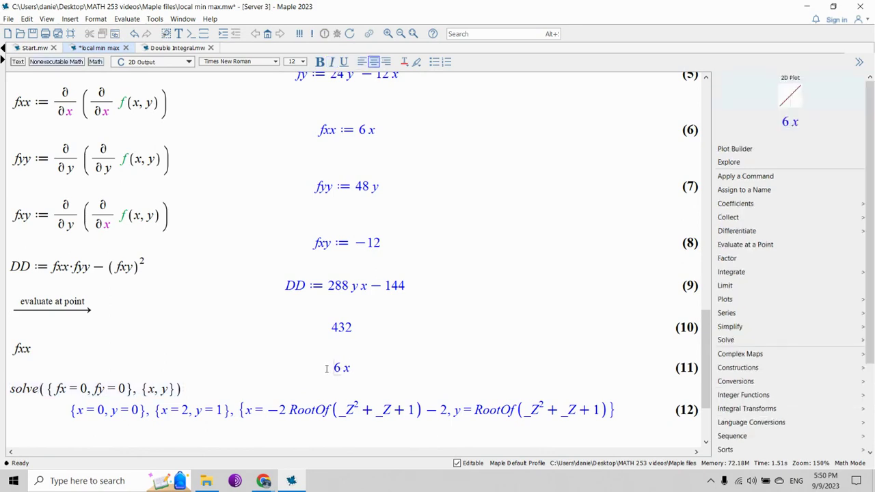
drag(333, 367, 351, 368)
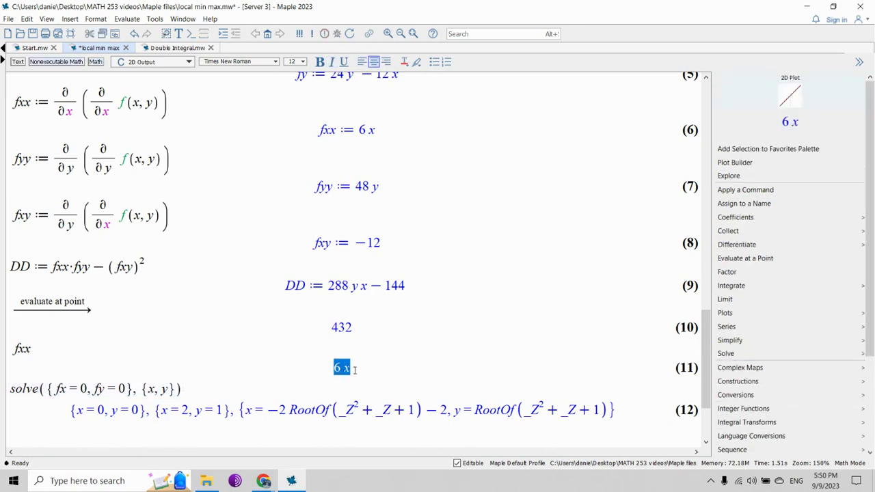
click(745, 257)
double_click(449, 251)
text(2)
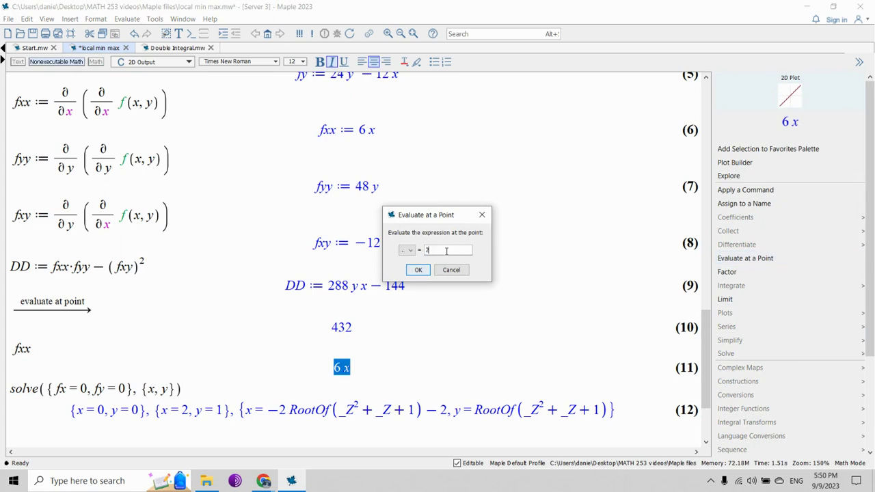
click(418, 269)
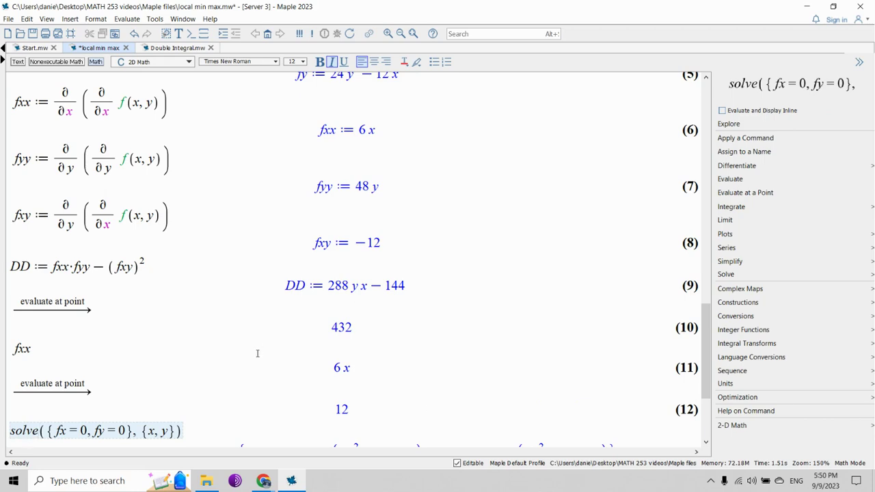
scroll(258, 353, up, 15)
Change the plot3d ranges to x = -0.1..0.1 and y = -0.1..0.1 and replot
scroll(258, 353, down, 4)
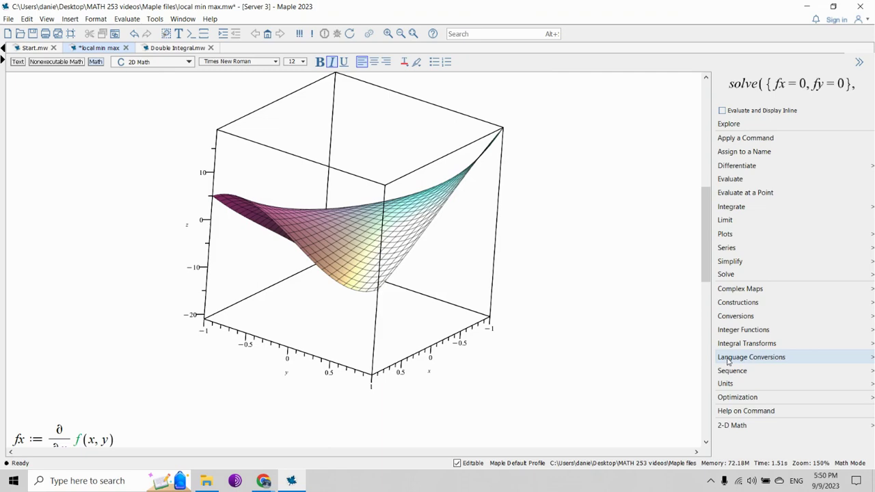
scroll(135, 246, up, 10)
scroll(146, 310, down, 4)
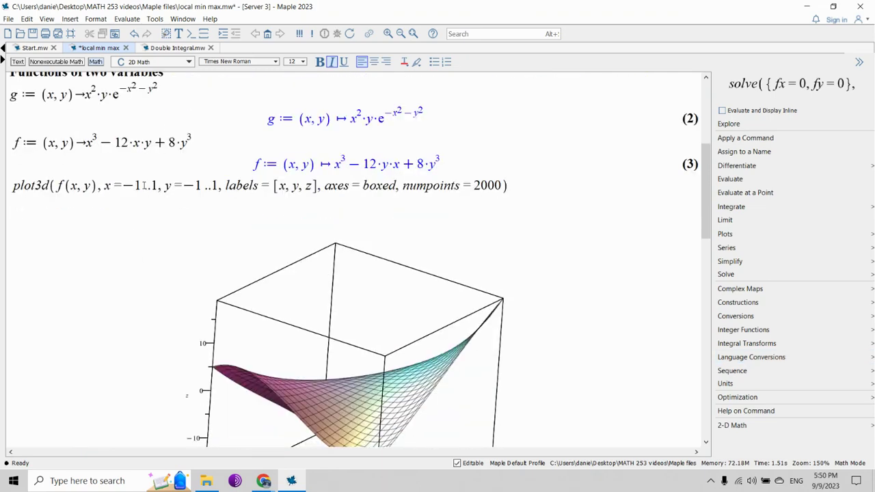
click(140, 185)
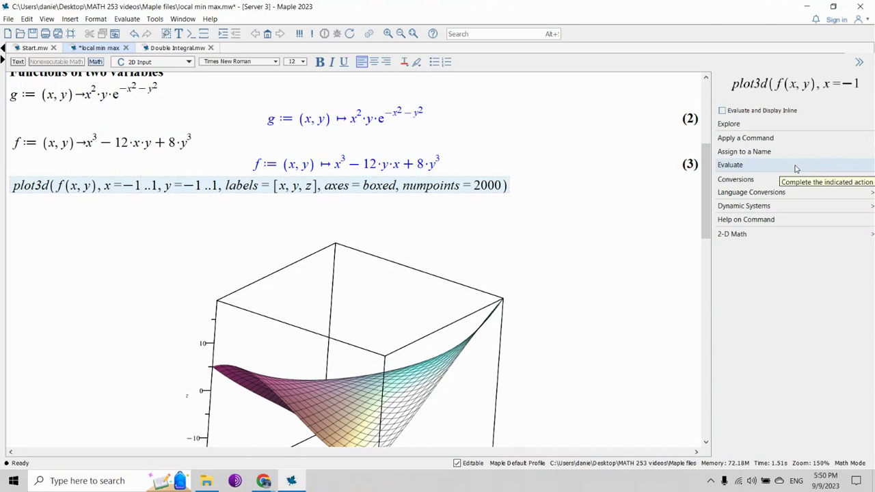
key(Left)
text(0.)
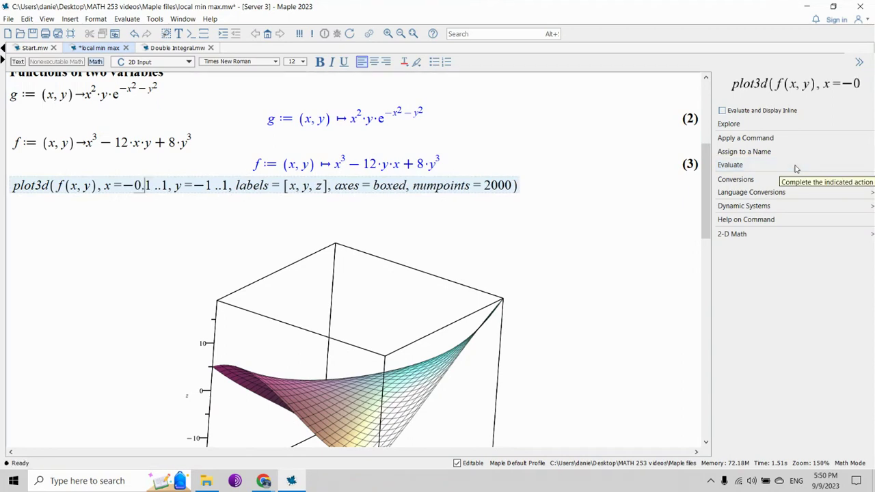
key(Right)
key(Right)
key(Right)
text(0.)
key(Right)
key(Right)
key(Right)
key(Right)
key(Right)
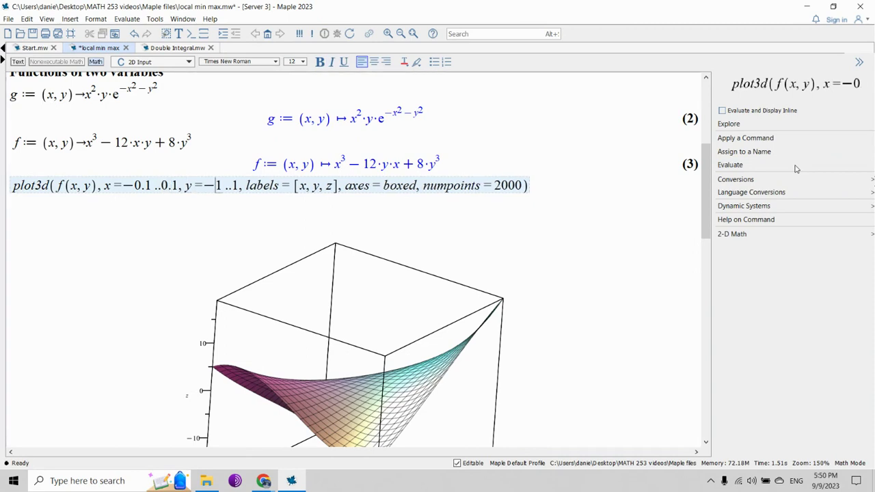
text(0)
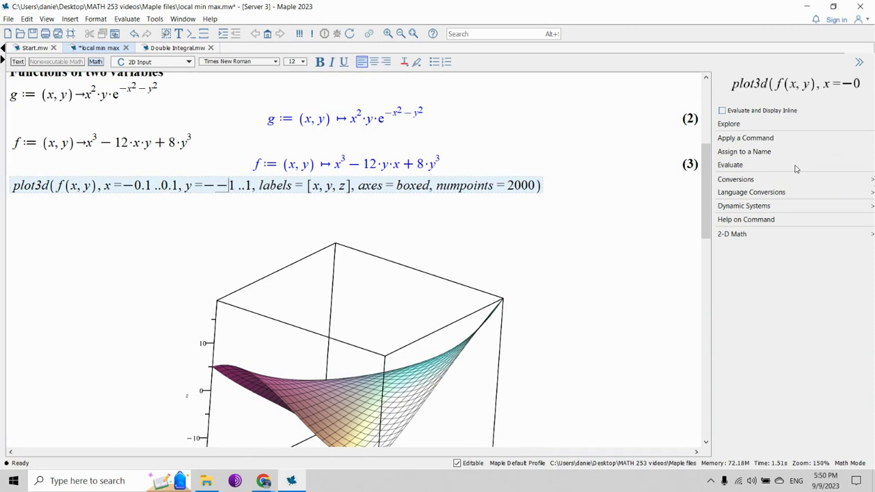
text(.)
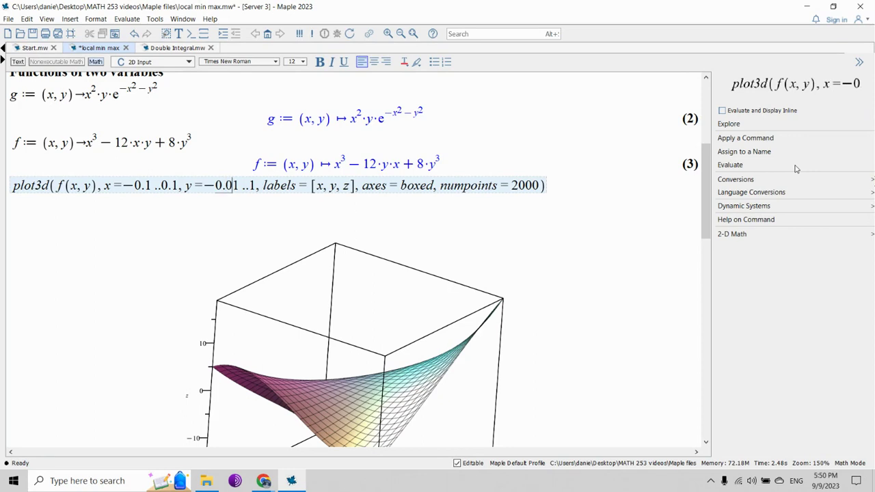
key(Right)
key(Right)
key(Right)
text(0.)
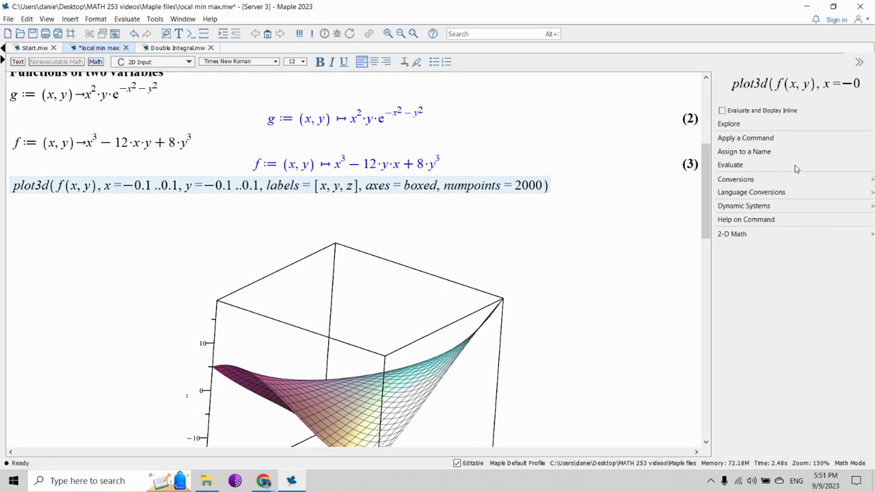
key(Return)
Rotate the −0.1..0.1 surface through several views showing both rising and falling edges of the saddle
drag(424, 256, 393, 315)
mouse_move(396, 261)
mouse_down()
mouse_move(367, 289)
mouse_move(402, 260)
mouse_up()
drag(344, 293, 384, 347)
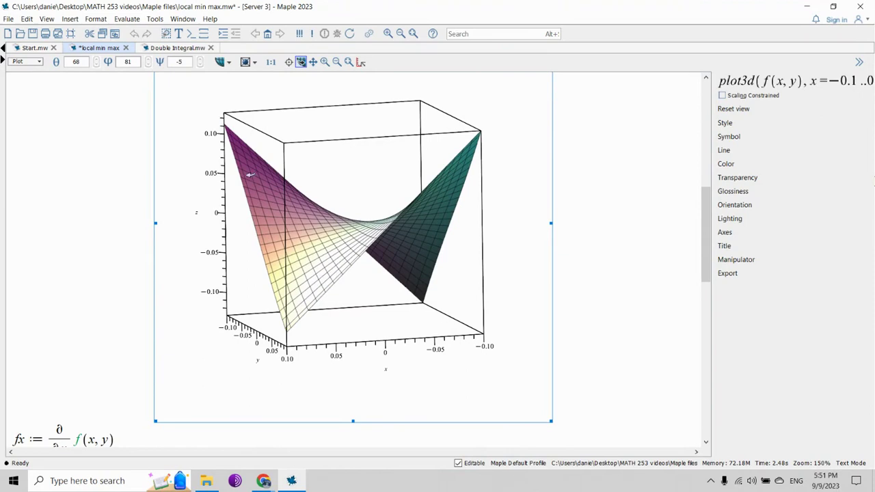
drag(292, 302, 348, 352)
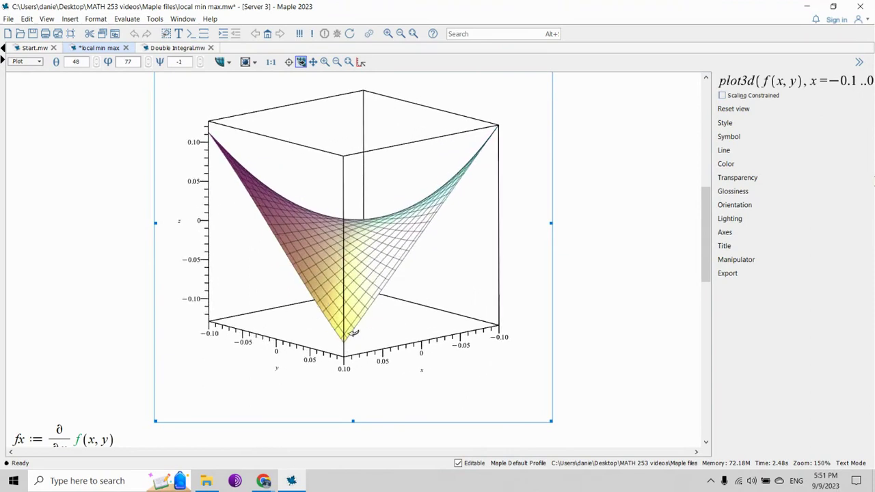
drag(359, 268, 312, 277)
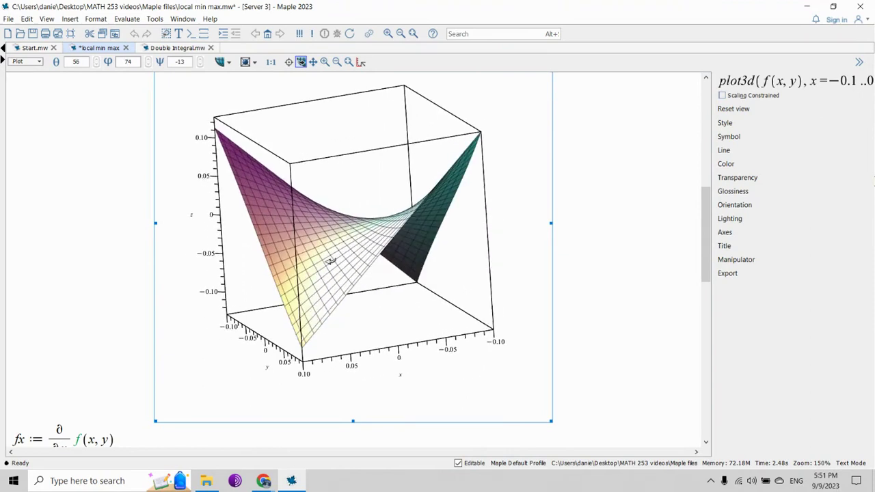
drag(293, 271, 284, 177)
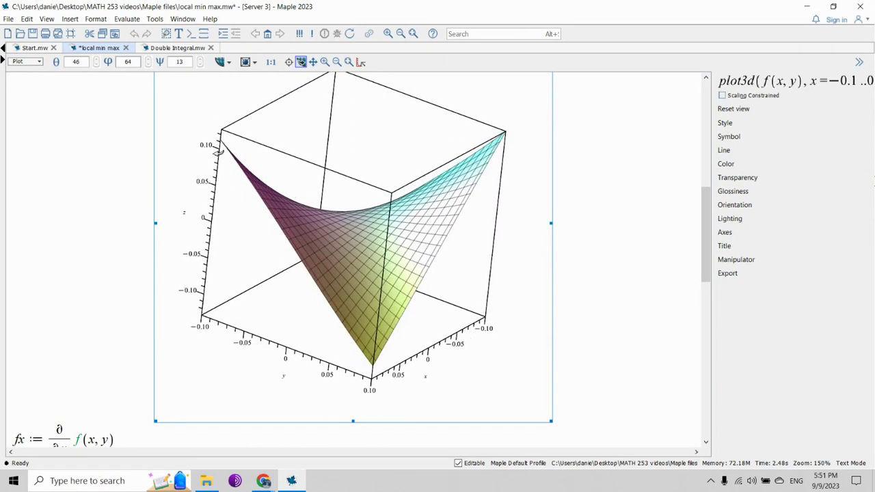
drag(417, 284, 399, 318)
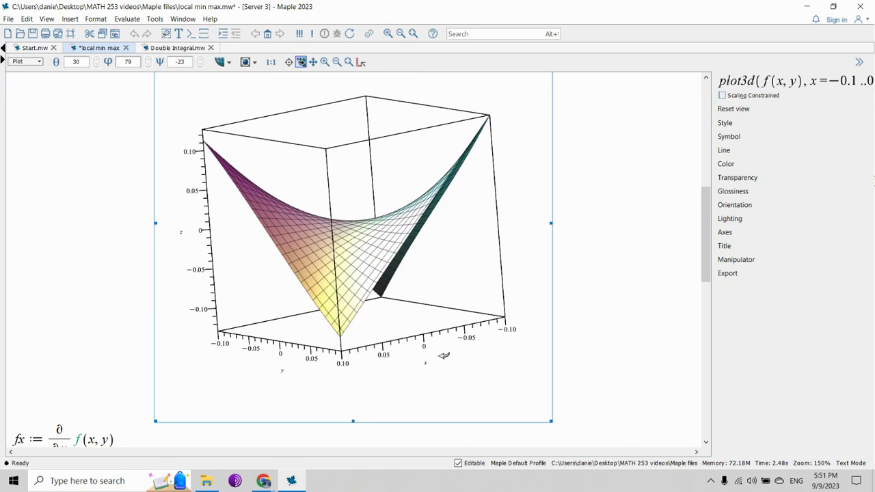
scroll(444, 357, up, 4)
scroll(443, 351, up, 4)
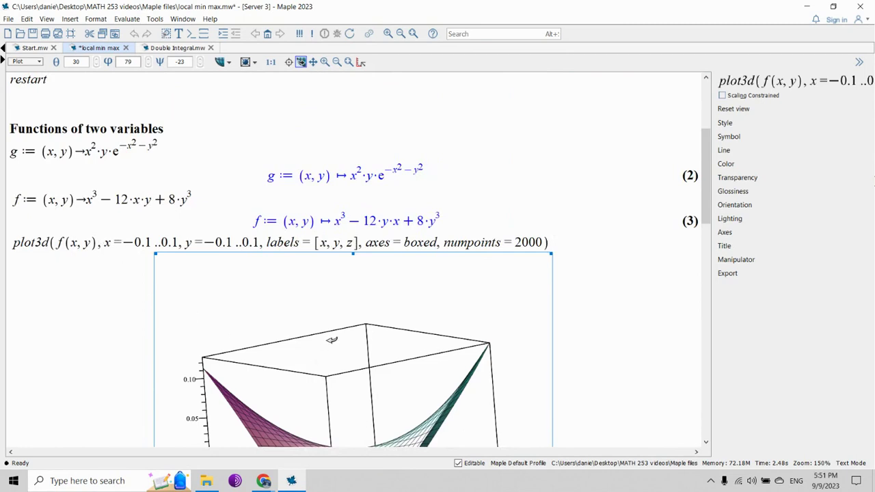
Change the plot3d ranges to x = 1.8..2.2 and y = 0.8..1.2 and replot
click(148, 242)
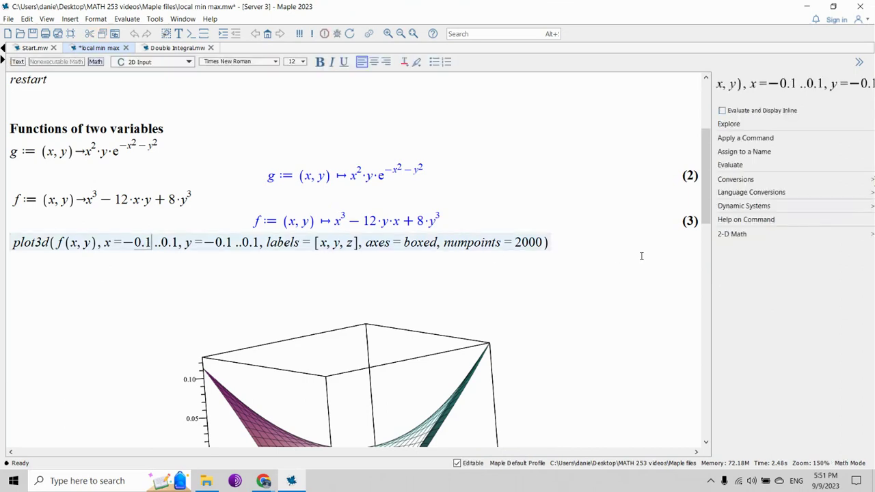
key(BackSpace)
key(BackSpace)
key(BackSpace)
key(BackSpace)
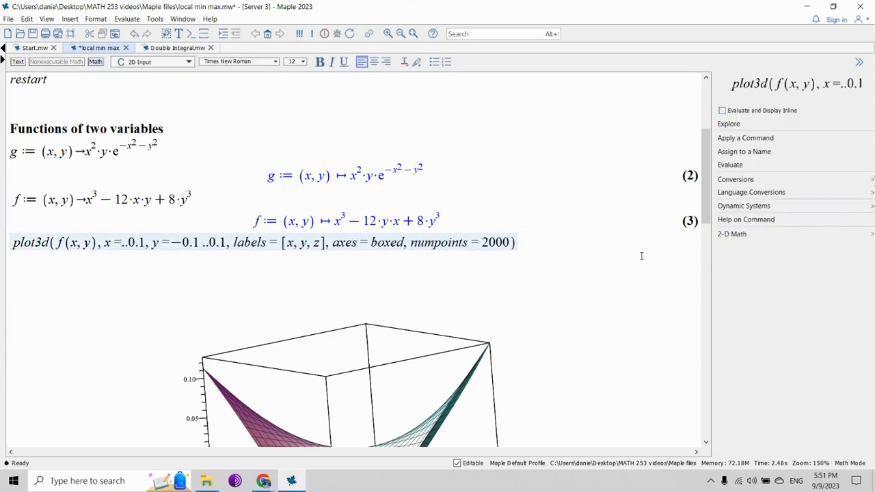
text(1)
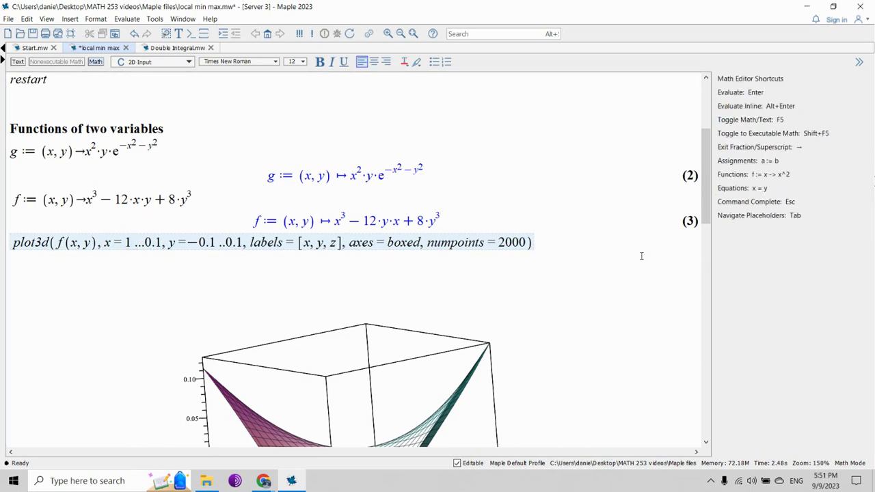
text(.8)
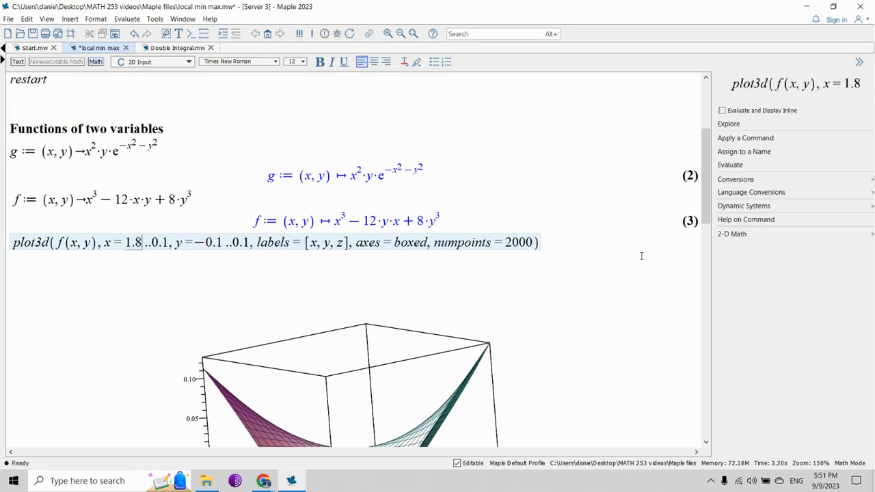
key(Right)
key(BackSpace)
key(BackSpace)
key(BackSpace)
text(2.2)
key(Right)
key(Right)
key(Right)
key(Right)
key(Right)
key(Right)
key(BackSpace)
key(BackSpace)
key(BackSpace)
key(BackSpace)
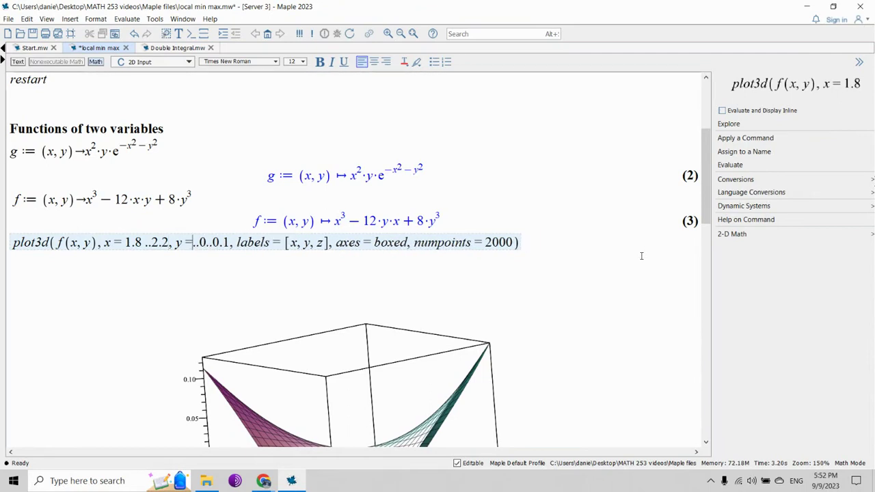
text(0.8)
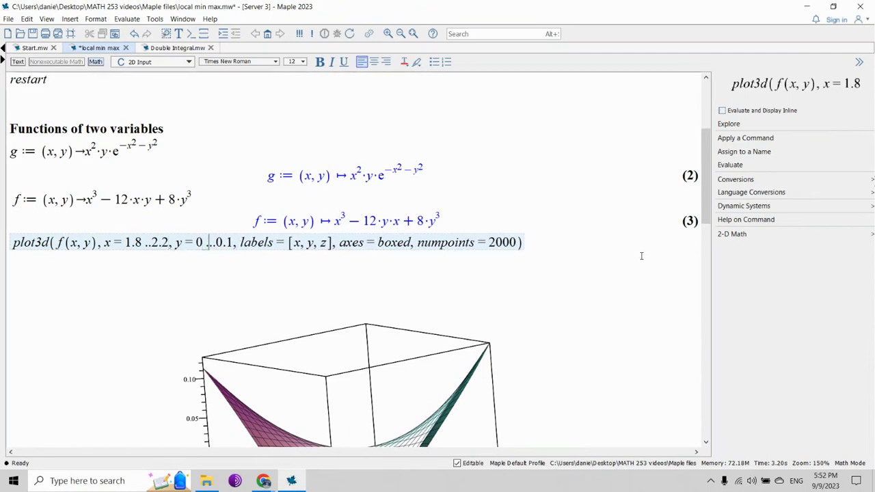
key(Right)
key(Right)
key(Delete)
key(Delete)
key(Delete)
text(1.2)
key(Return)
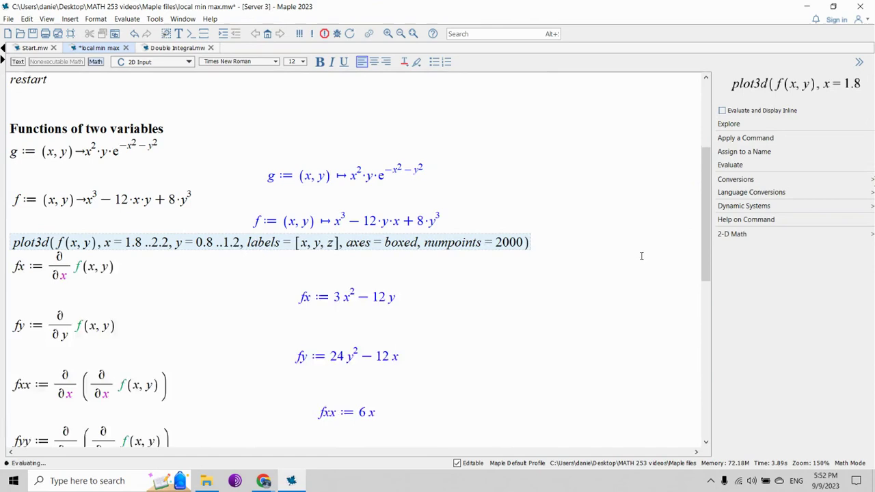
Rotate the new surface to reveal the bowl-shaped minimum near (2, 1)
drag(360, 354, 277, 332)
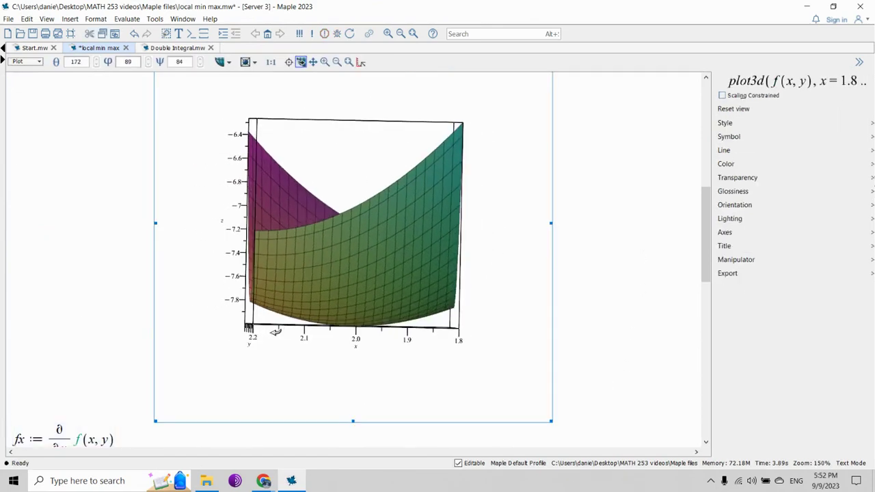
drag(325, 353, 422, 350)
drag(280, 293, 357, 269)
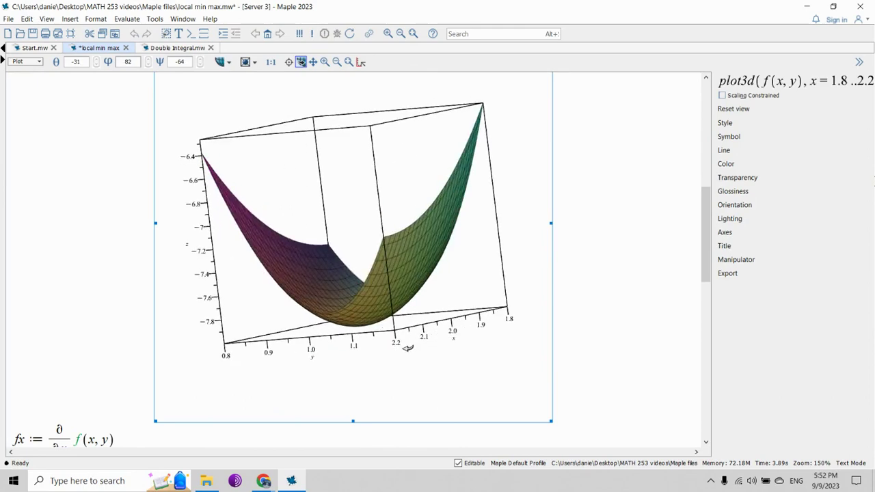